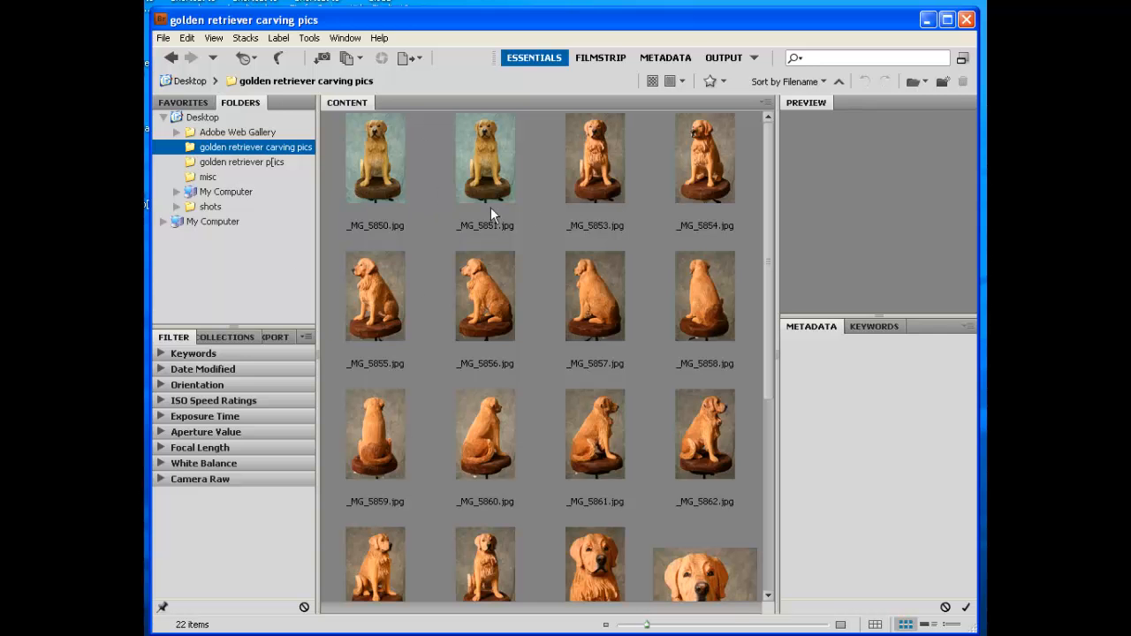
# - Select _MG_5856.jpg to preview it and look through its metadata
pyautogui.click(479, 287)
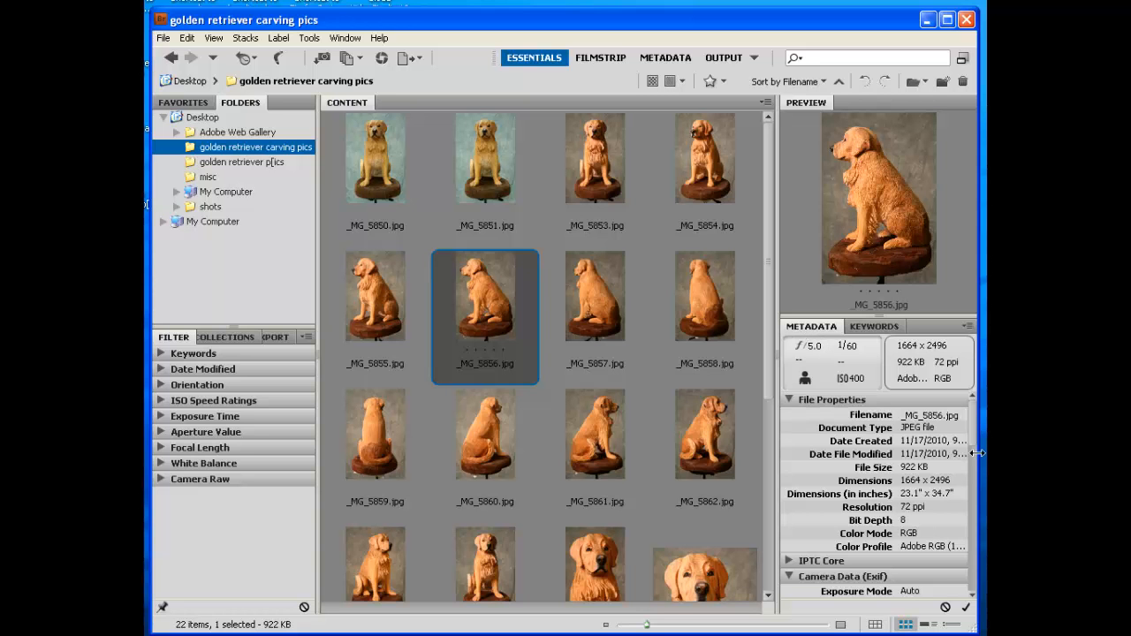
pyautogui.scroll(-1, 970, 434)
pyautogui.scroll(1, 968, 420)
pyautogui.scroll(-1, 971, 433)
pyautogui.moveTo(971, 437)
pyautogui.mouseDown()
pyautogui.moveTo(970, 575)
pyautogui.moveTo(970, 438)
pyautogui.mouseUp()
# - Collapse the metadata panel and widen the preview area so the selected photo displays larger
pyautogui.doubleClick(812, 328)
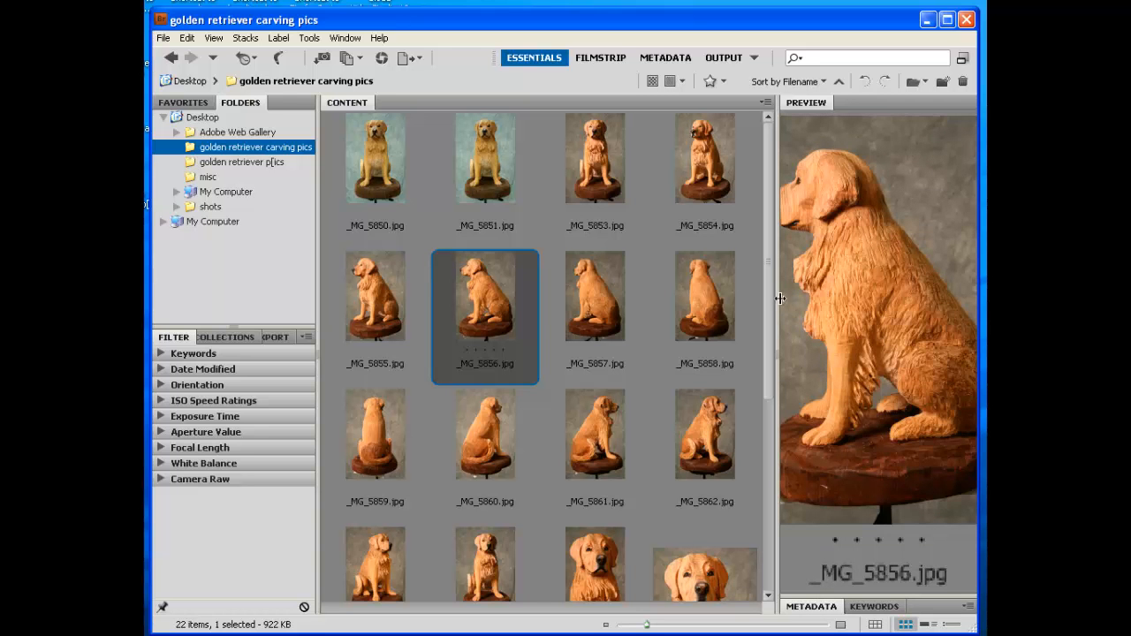
pyautogui.moveTo(778, 293); pyautogui.dragTo(632, 303)
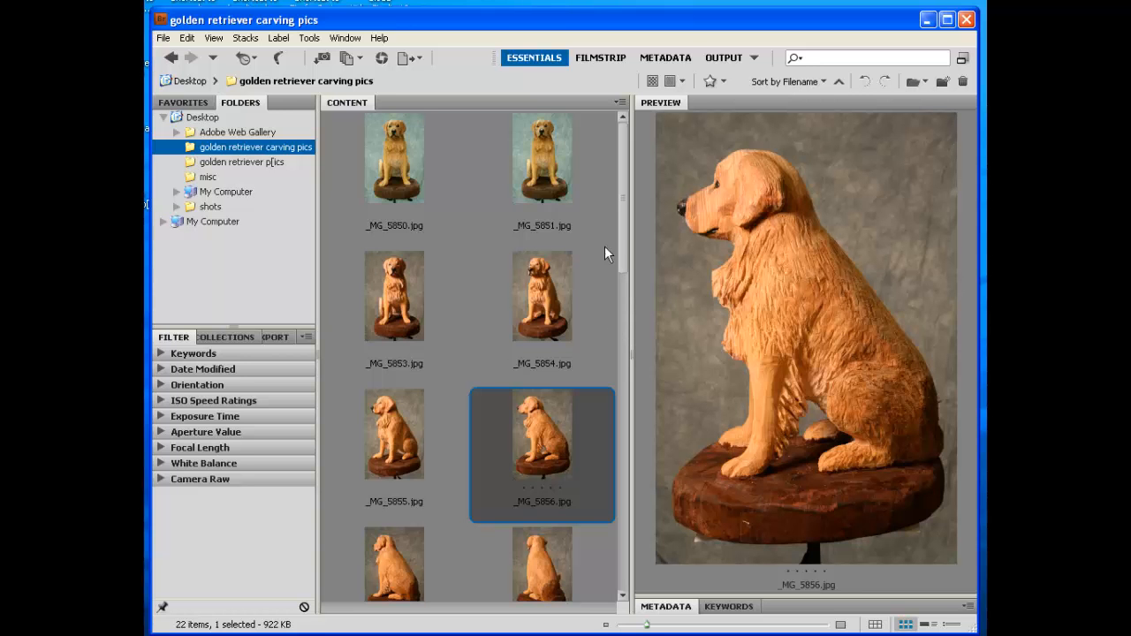
pyautogui.moveTo(621, 221); pyautogui.dragTo(616, 294)
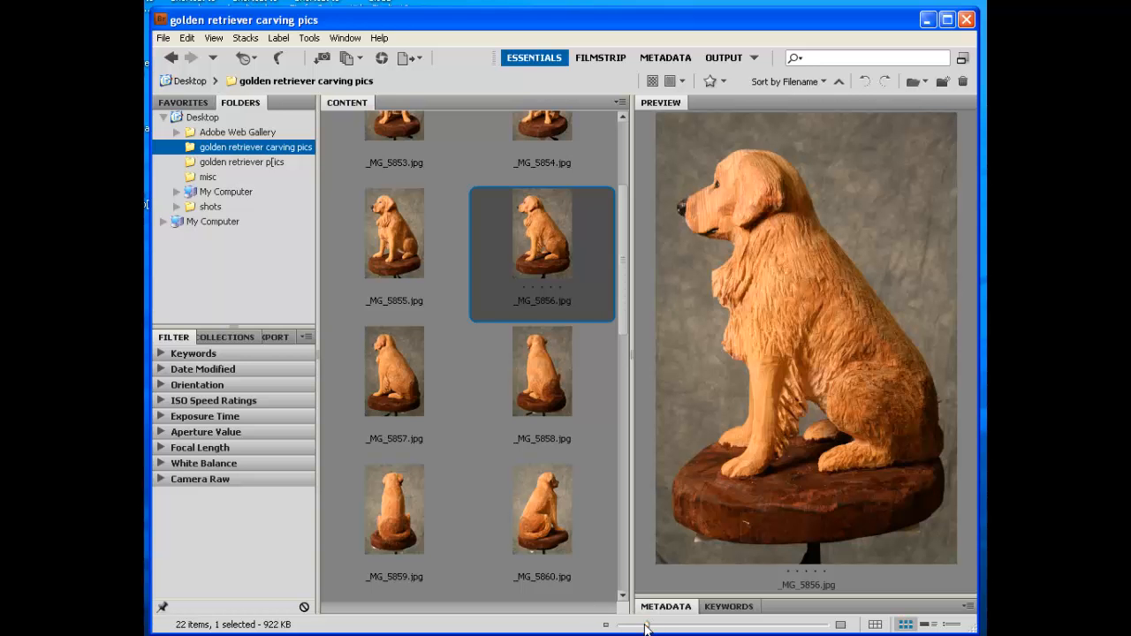
# - Shrink the thumbnails until all photos in the folder fit, and collapse and restore the filter panel
pyautogui.moveTo(647, 628)
pyautogui.mouseDown()
pyautogui.moveTo(678, 627)
pyautogui.moveTo(628, 628)
pyautogui.mouseUp()
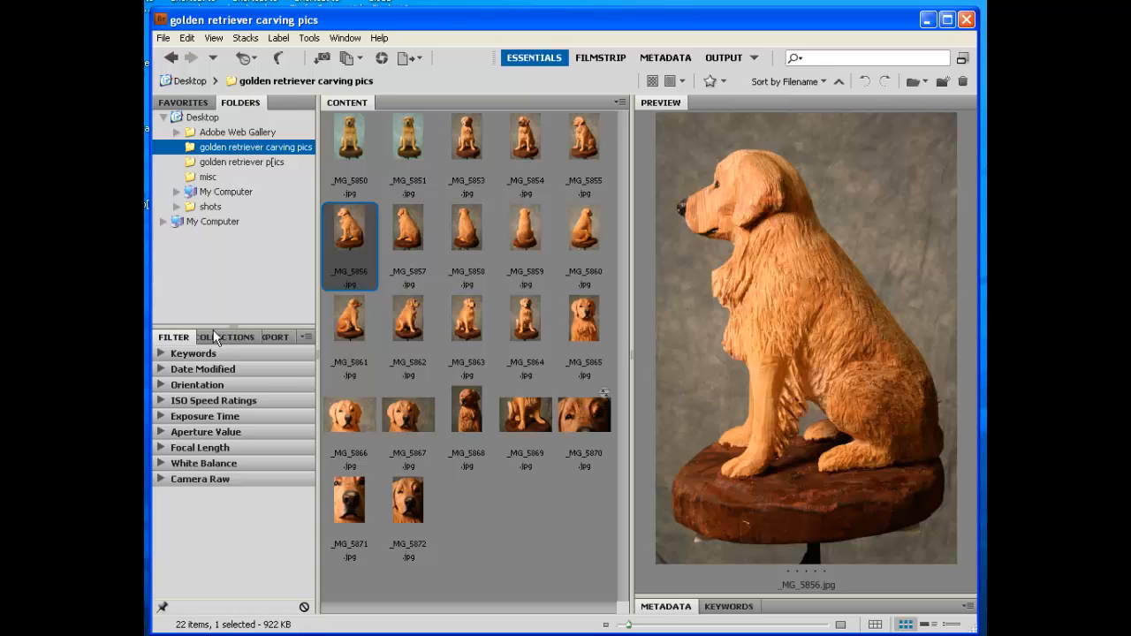
pyautogui.doubleClick(169, 337)
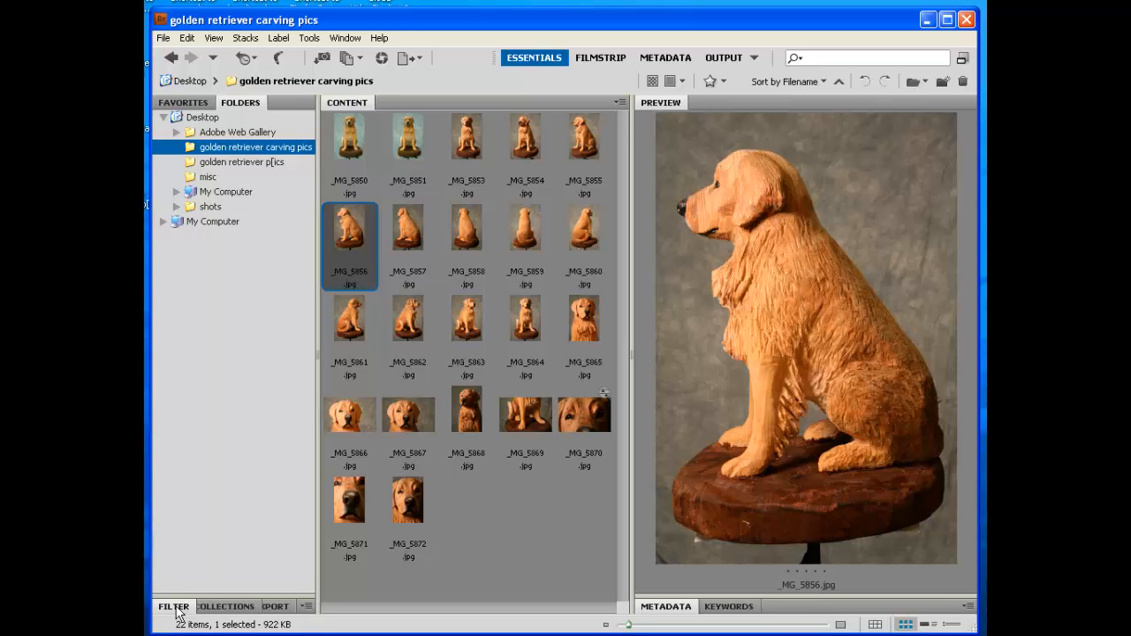
pyautogui.doubleClick(174, 606)
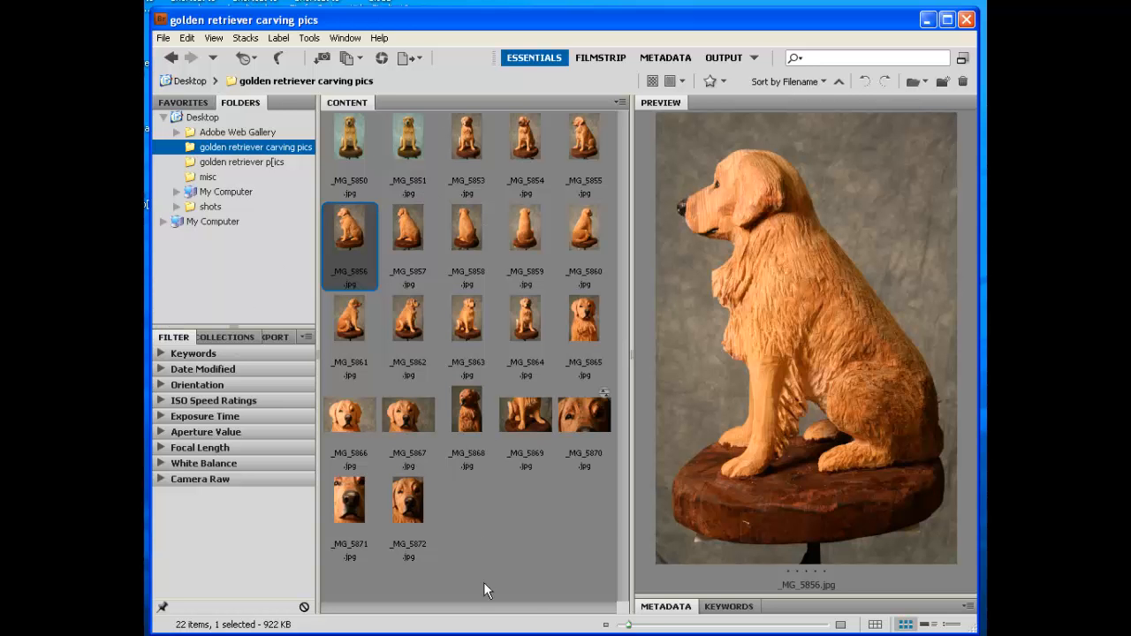
# - Enlarge the thumbnails to one photo per row and give _MG_5854.jpg a five-star rating
pyautogui.moveTo(630, 629); pyautogui.dragTo(669, 629)
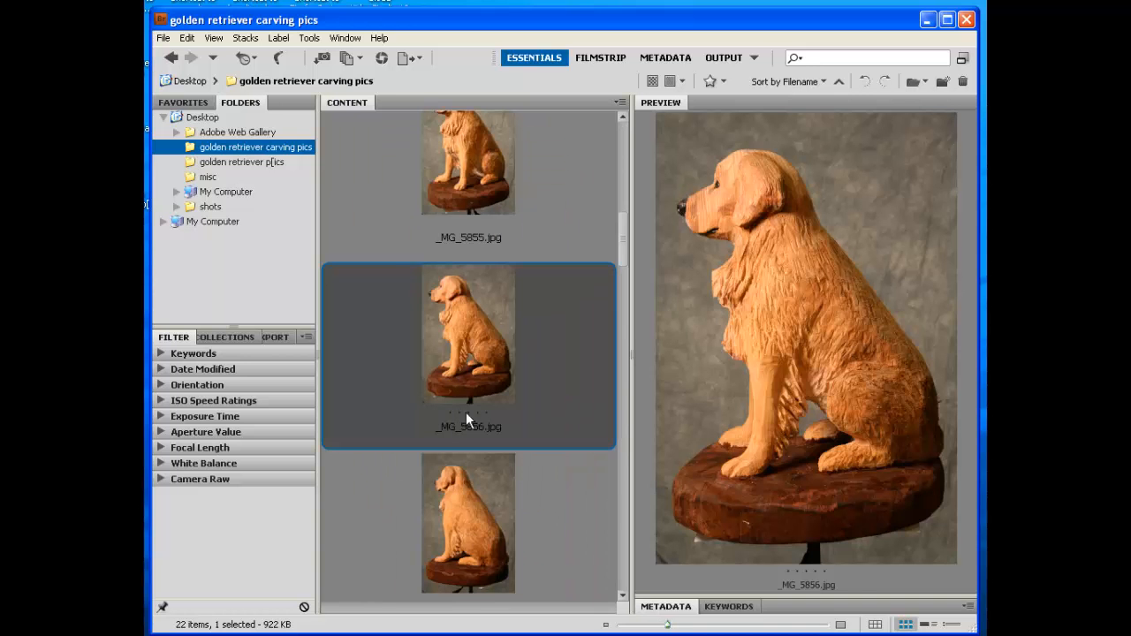
pyautogui.click(470, 182)
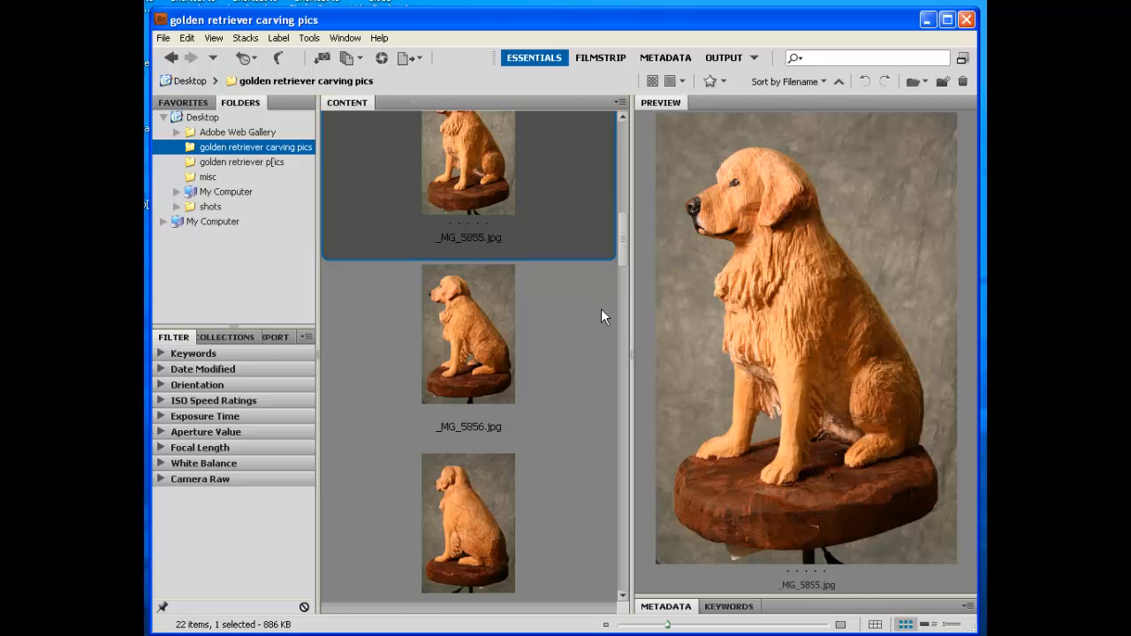
pyautogui.moveTo(623, 253); pyautogui.dragTo(624, 208)
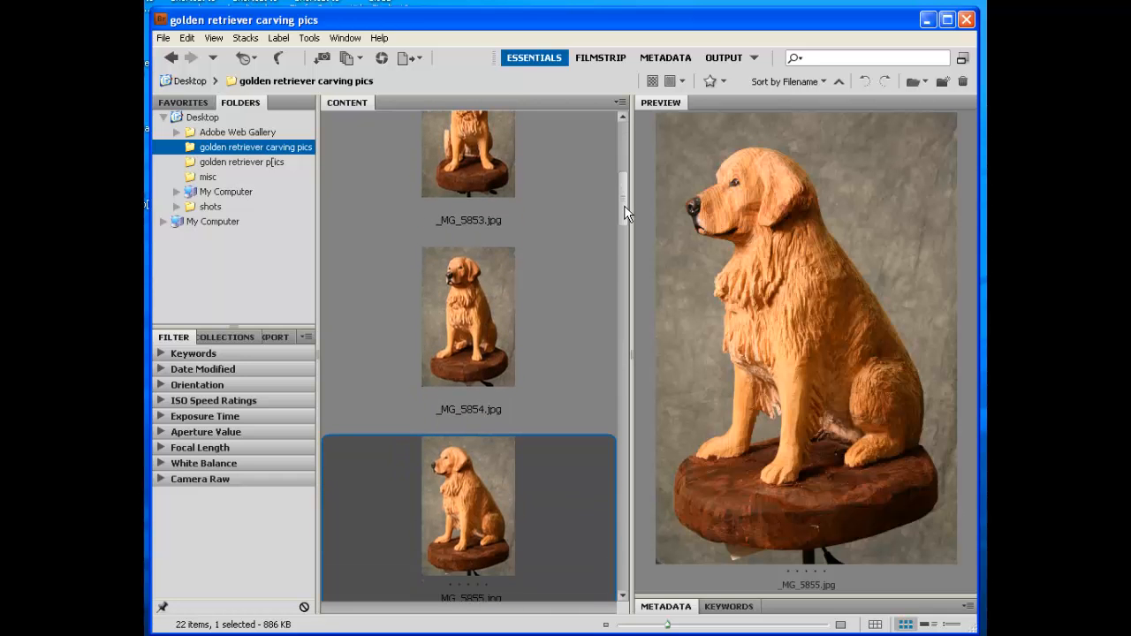
pyautogui.click(475, 358)
pyautogui.click(485, 394)
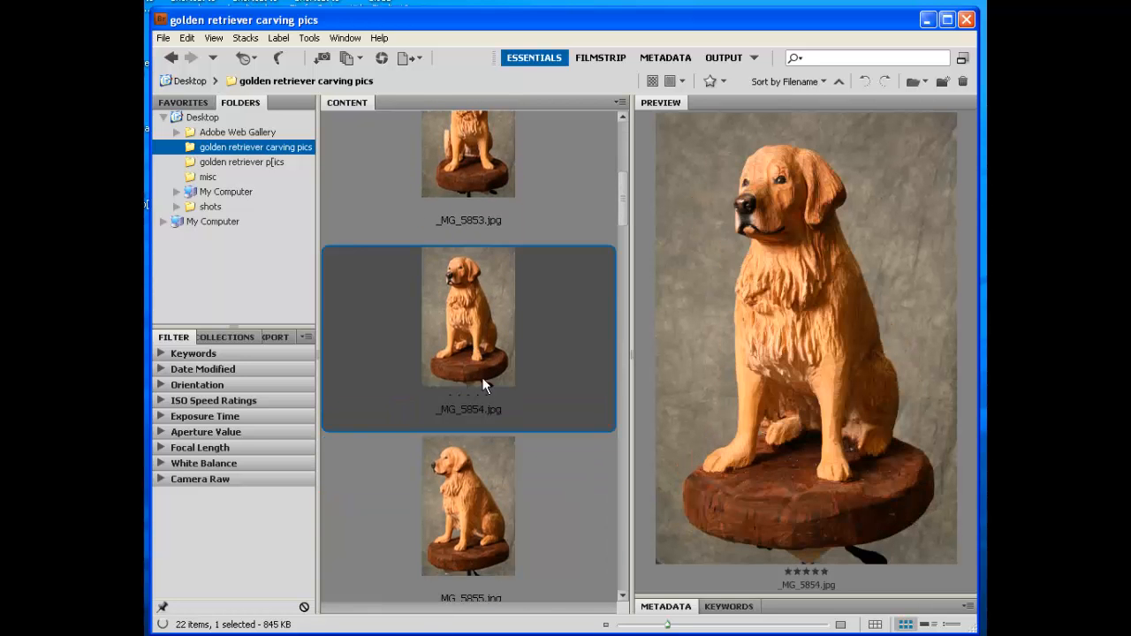
# - Give _MG_5857.jpg and _MG_5861.jpg five-star ratings
pyautogui.moveTo(619, 208); pyautogui.dragTo(625, 283)
pyautogui.click(467, 305)
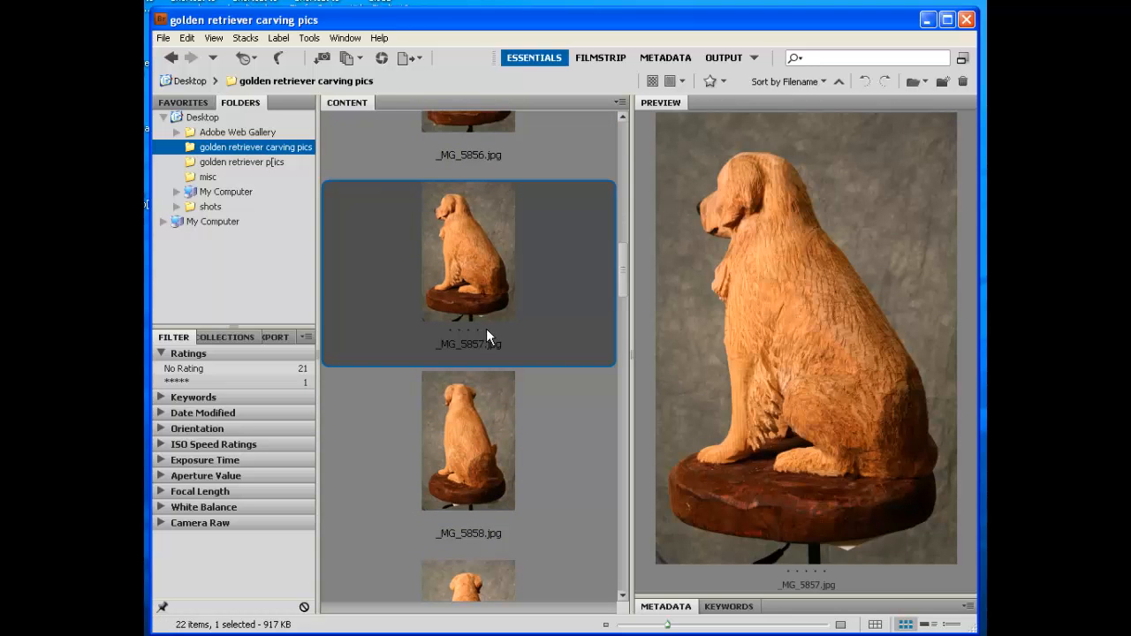
pyautogui.click(486, 329)
pyautogui.moveTo(624, 283); pyautogui.dragTo(619, 355)
pyautogui.click(489, 324)
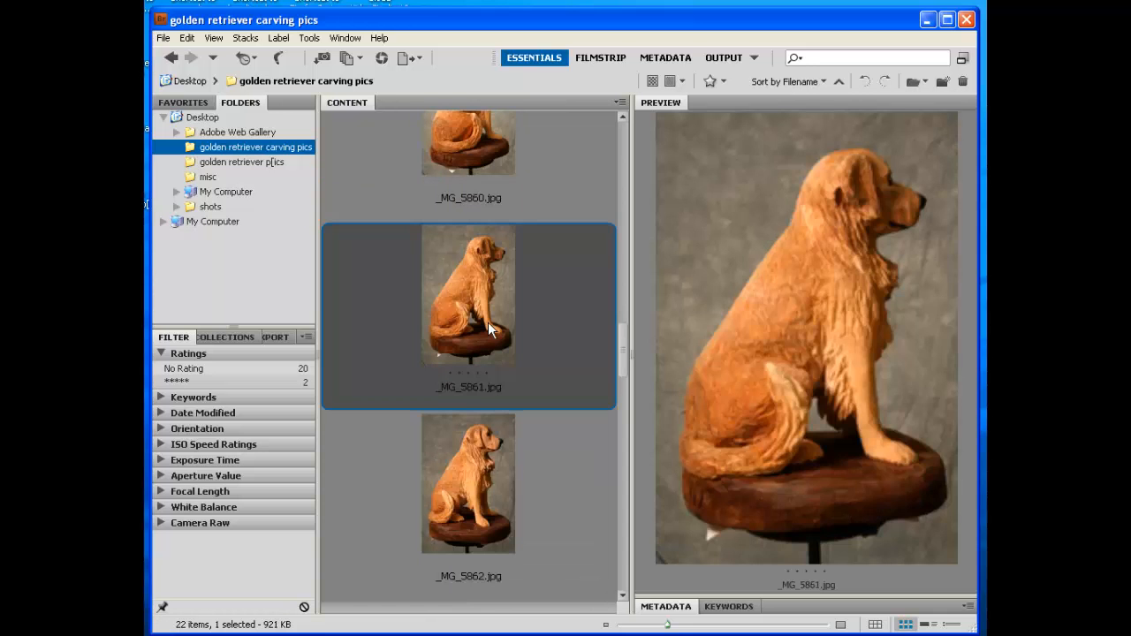
pyautogui.click(486, 372)
# - Filter the folder by rating so only the five-star photos are shown
pyautogui.moveTo(621, 356); pyautogui.dragTo(627, 394)
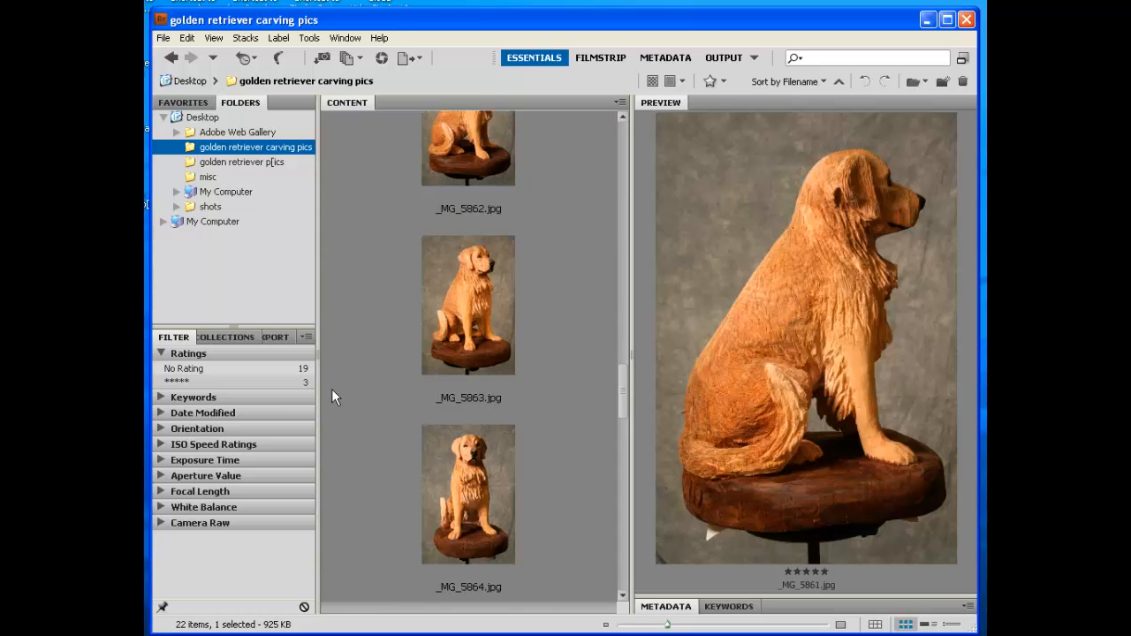
pyautogui.click(187, 382)
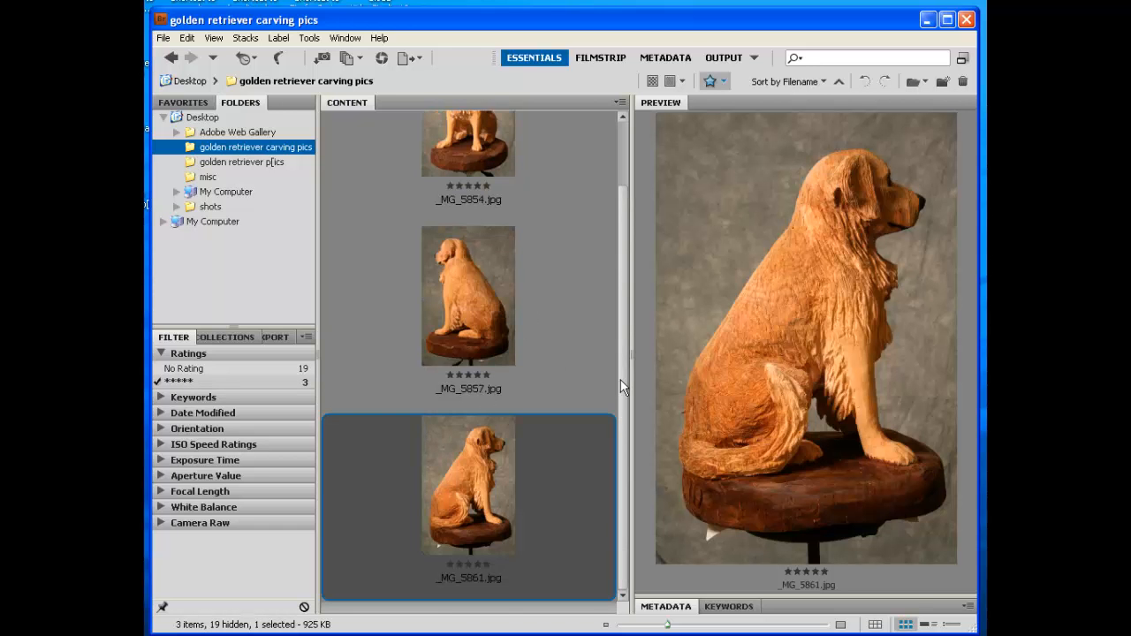
pyautogui.moveTo(620, 379)
pyautogui.mouseDown()
pyautogui.moveTo(626, 282)
pyautogui.moveTo(627, 384)
pyautogui.mouseUp()
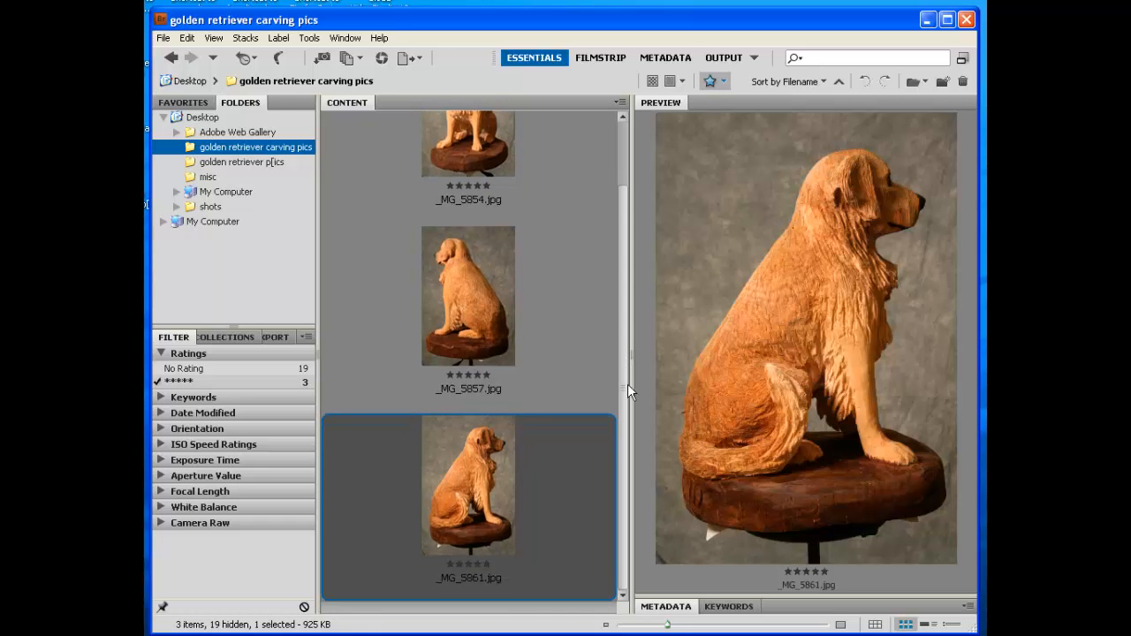
pyautogui.click(186, 381)
pyautogui.click(189, 383)
pyautogui.scroll(2, 624, 375)
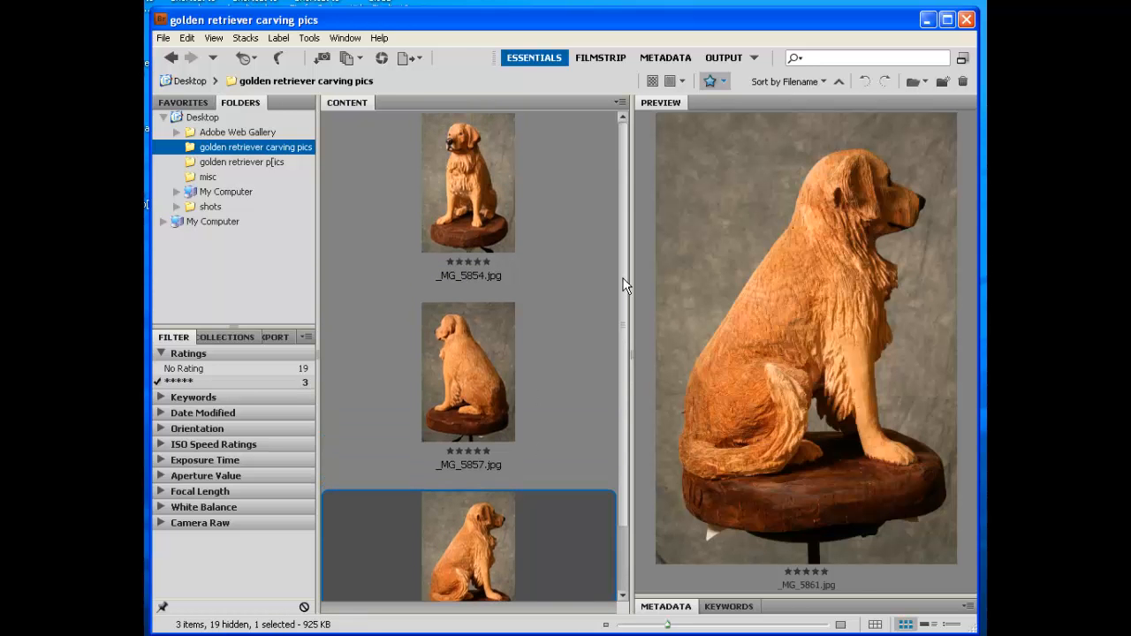
# - Switch the rating filter to the unrated photos and back to the five-star photos
pyautogui.click(222, 368)
pyautogui.moveTo(621, 349); pyautogui.dragTo(622, 319)
pyautogui.click(199, 381)
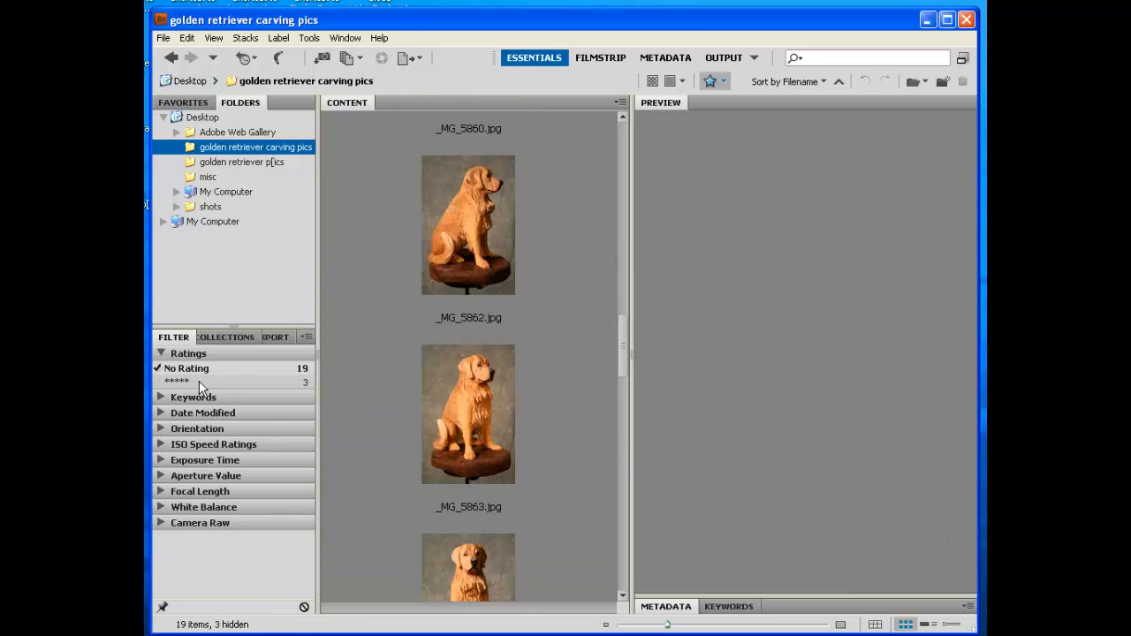
pyautogui.click(161, 370)
pyautogui.click(183, 380)
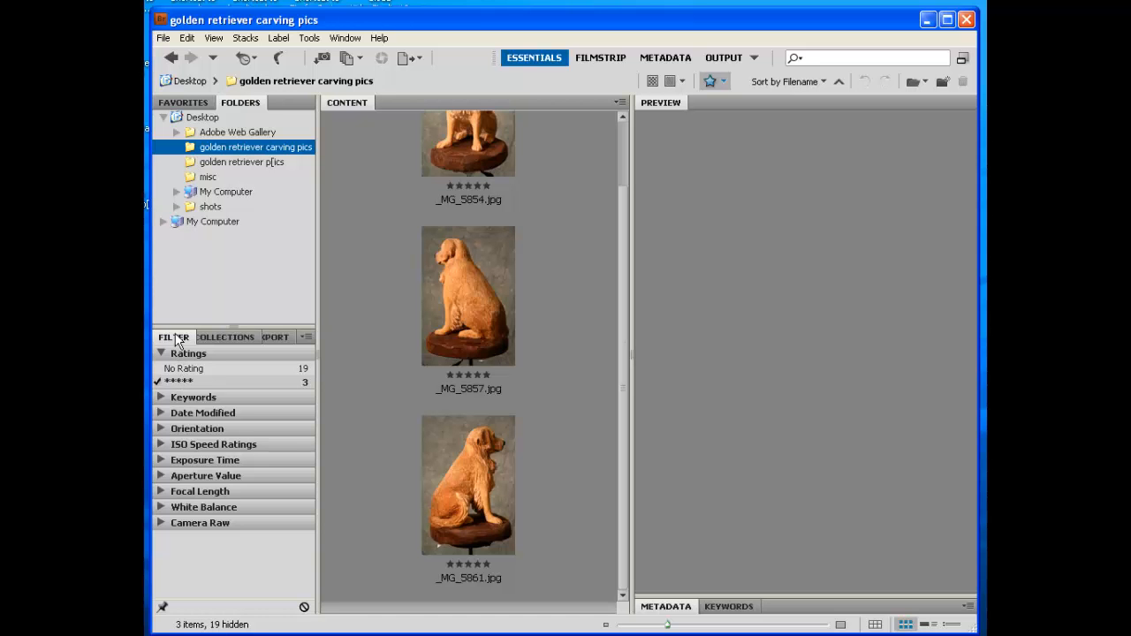
# - Expand My Computer and the avshare (S:) drive in the folder tree down to the teacher's folder
pyautogui.click(188, 106)
pyautogui.click(232, 102)
pyautogui.click(177, 191)
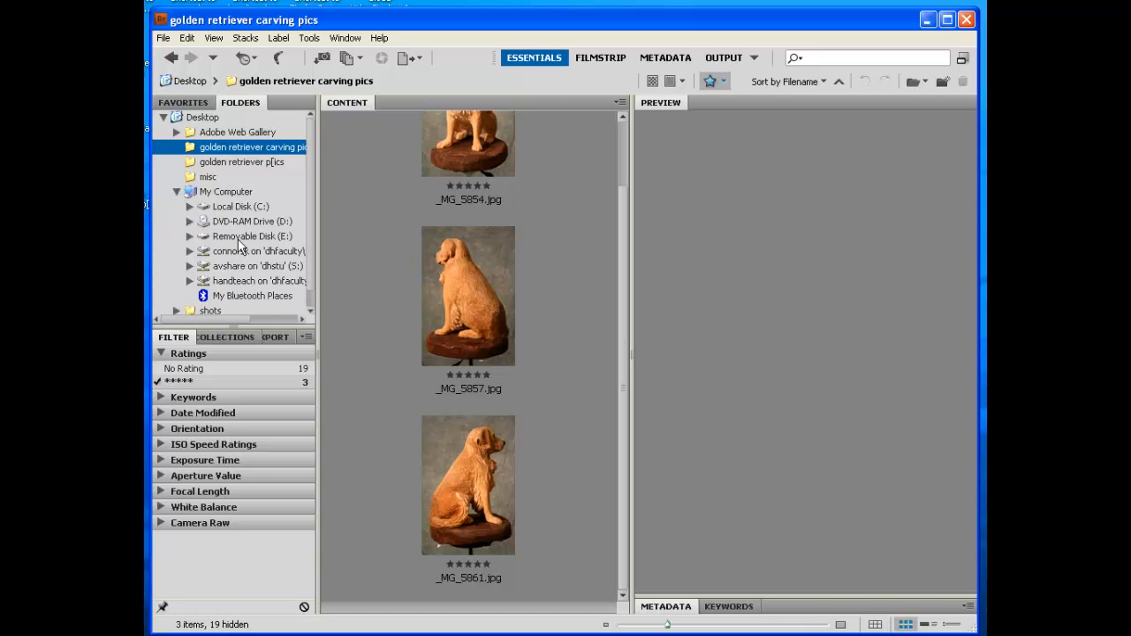
pyautogui.click(189, 266)
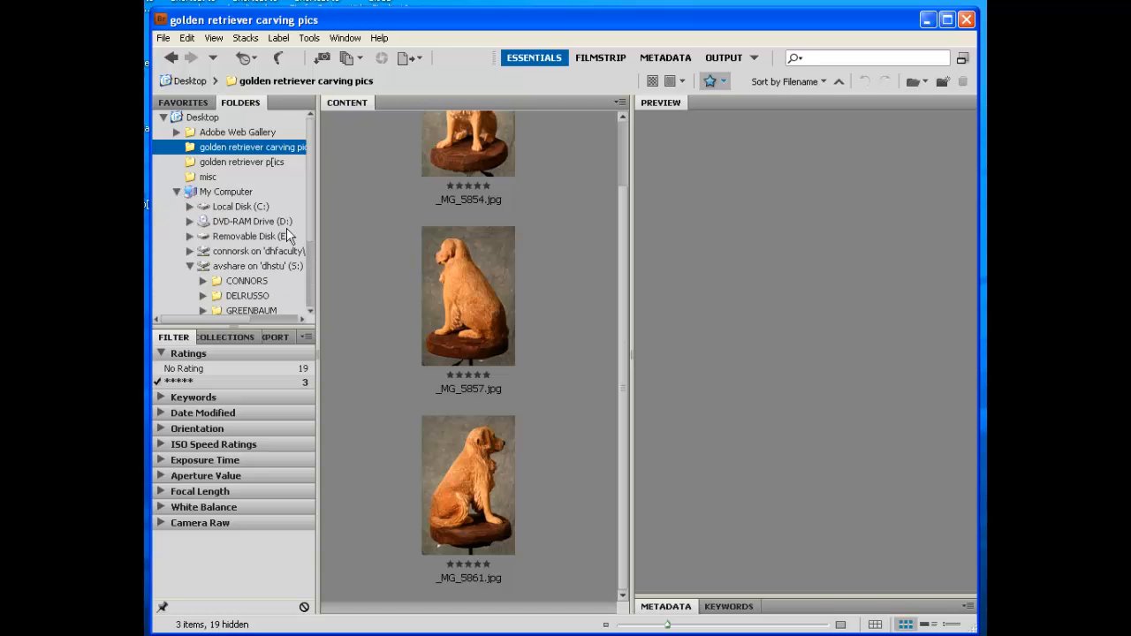
pyautogui.scroll(-2, 307, 209)
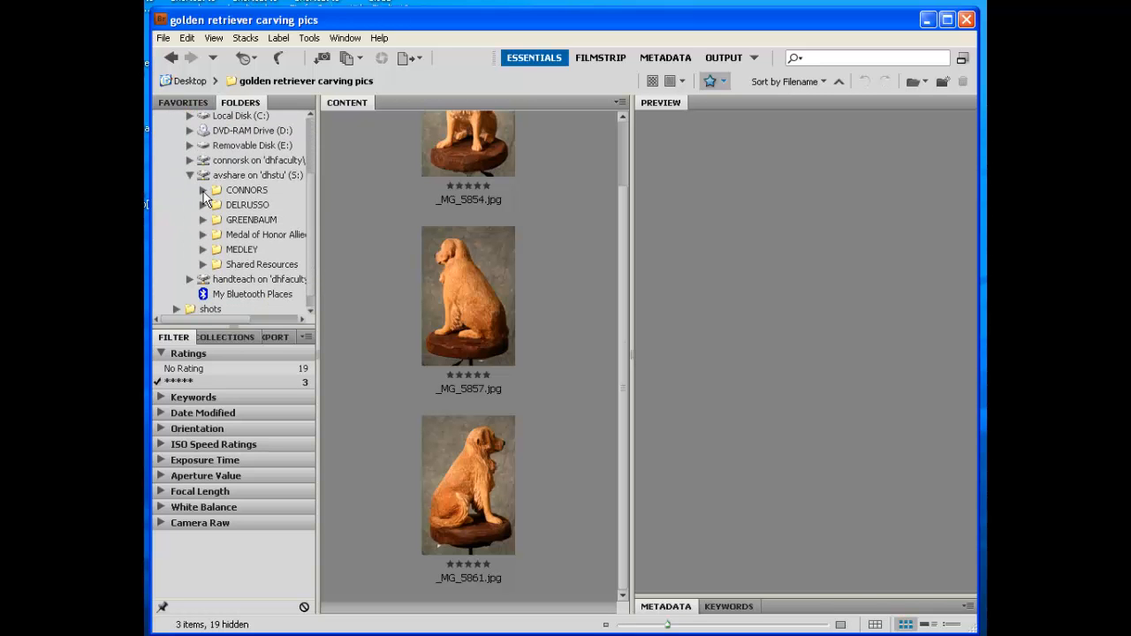
pyautogui.click(203, 190)
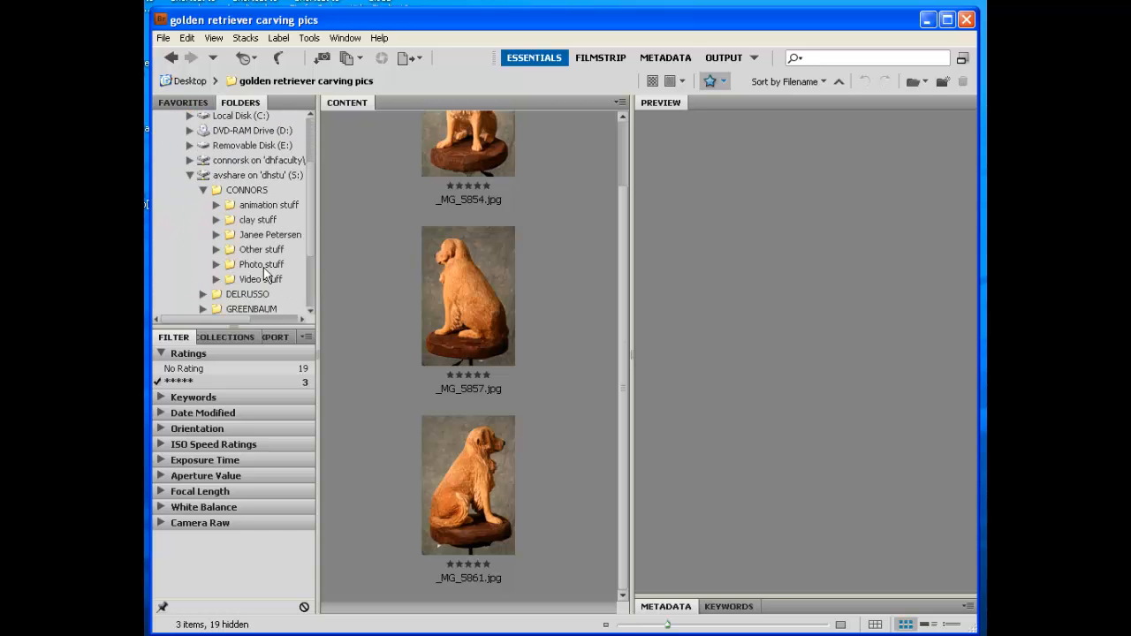
# - Open the student's folder inside Photo stuff, per. 3 trimester 2 2010
pyautogui.click(217, 265)
pyautogui.moveTo(310, 205); pyautogui.dragTo(308, 248)
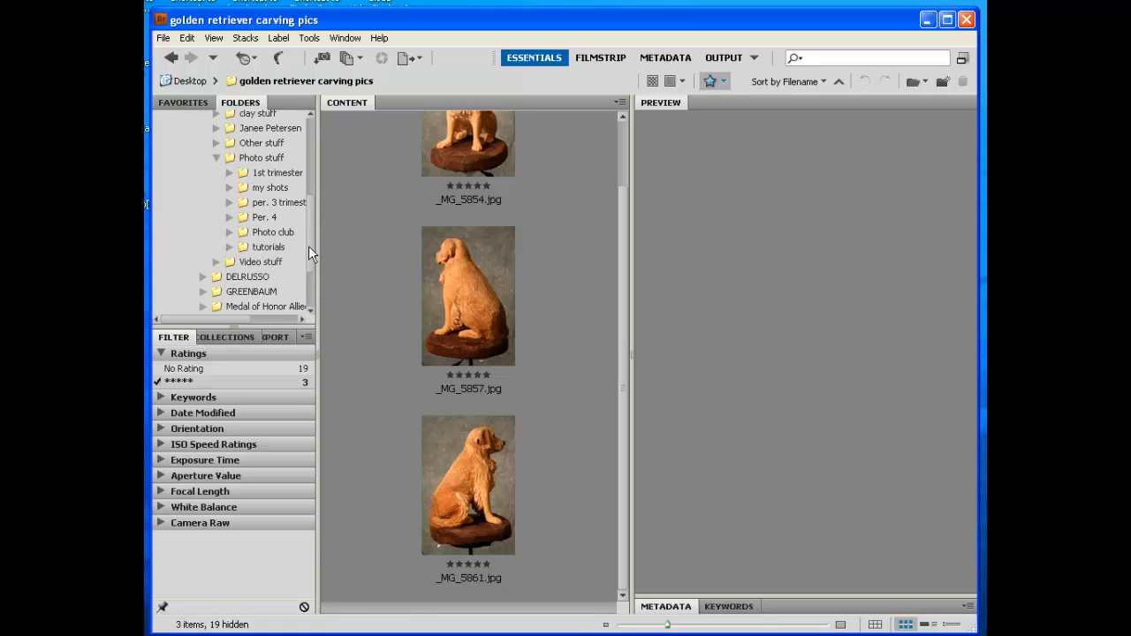
pyautogui.click(229, 203)
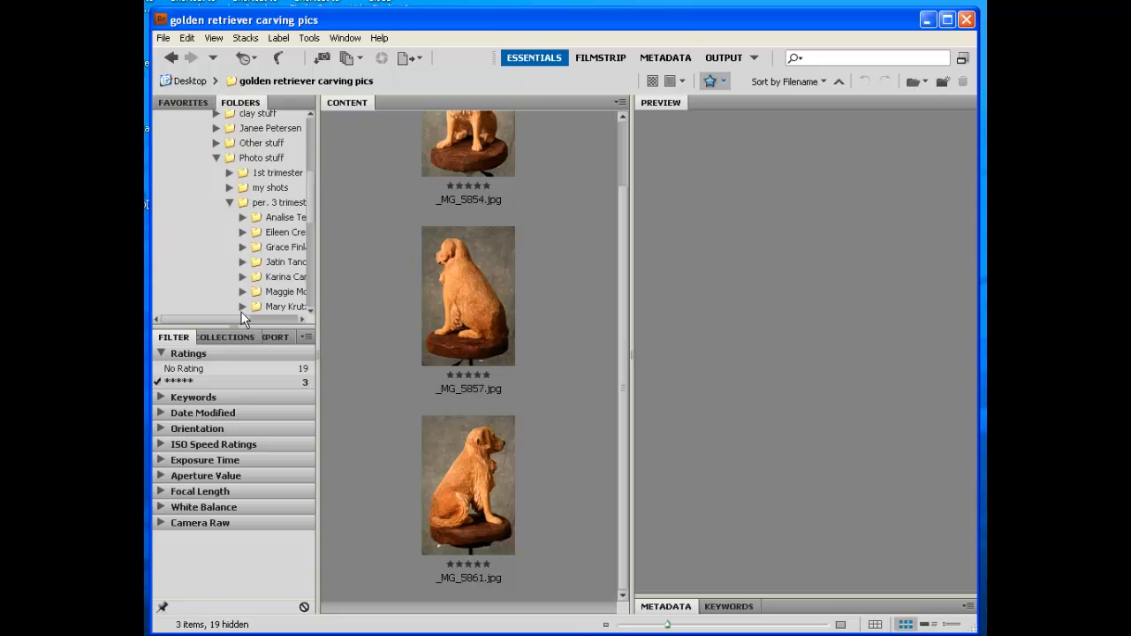
pyautogui.click(227, 247)
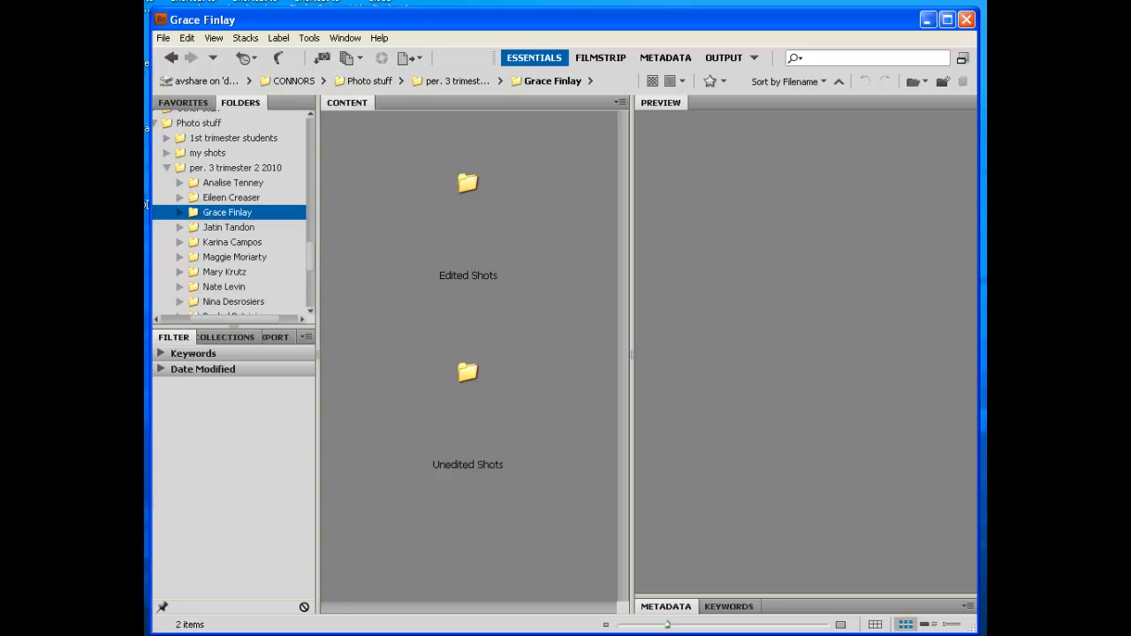
# - Add the student's folder to the favorites and display the favorites list
pyautogui.rightClick(241, 216)
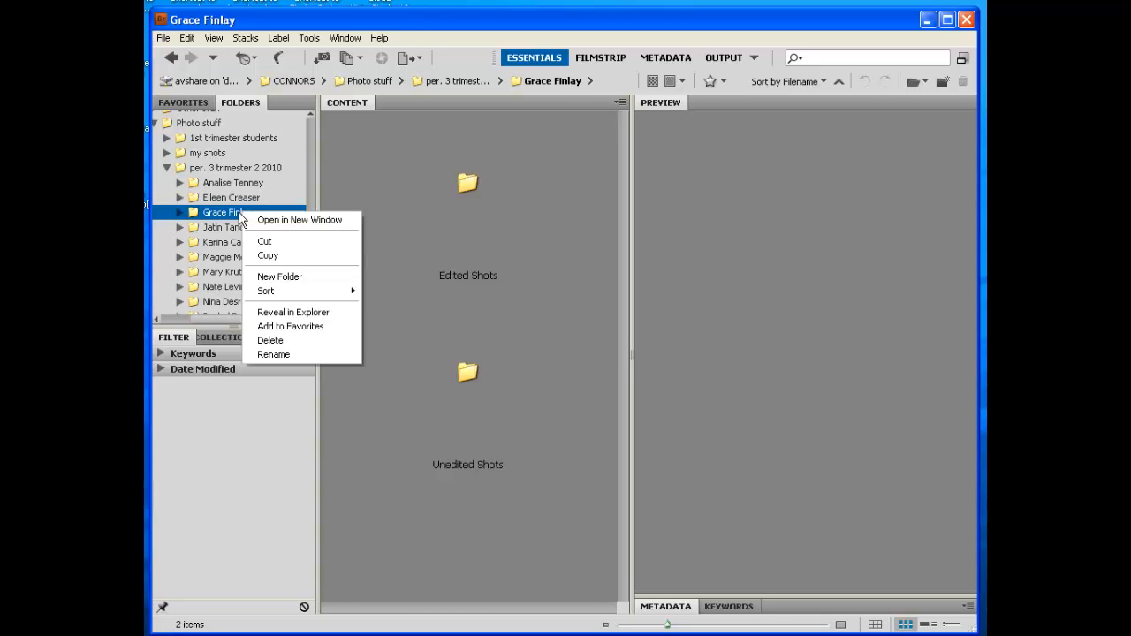
pyautogui.click(291, 327)
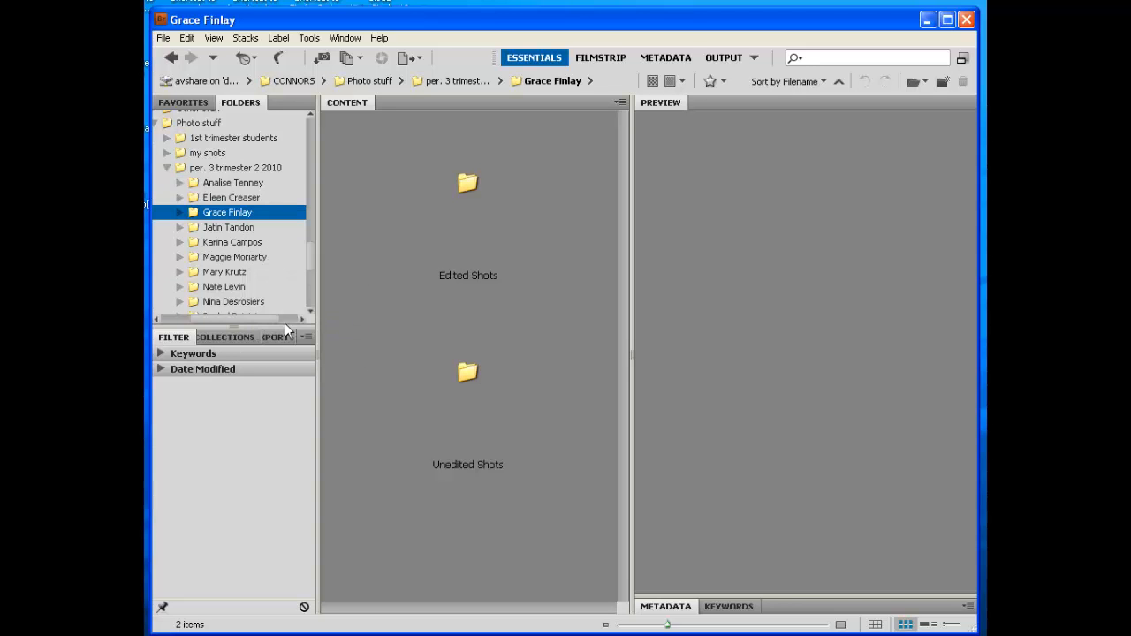
pyautogui.click(185, 103)
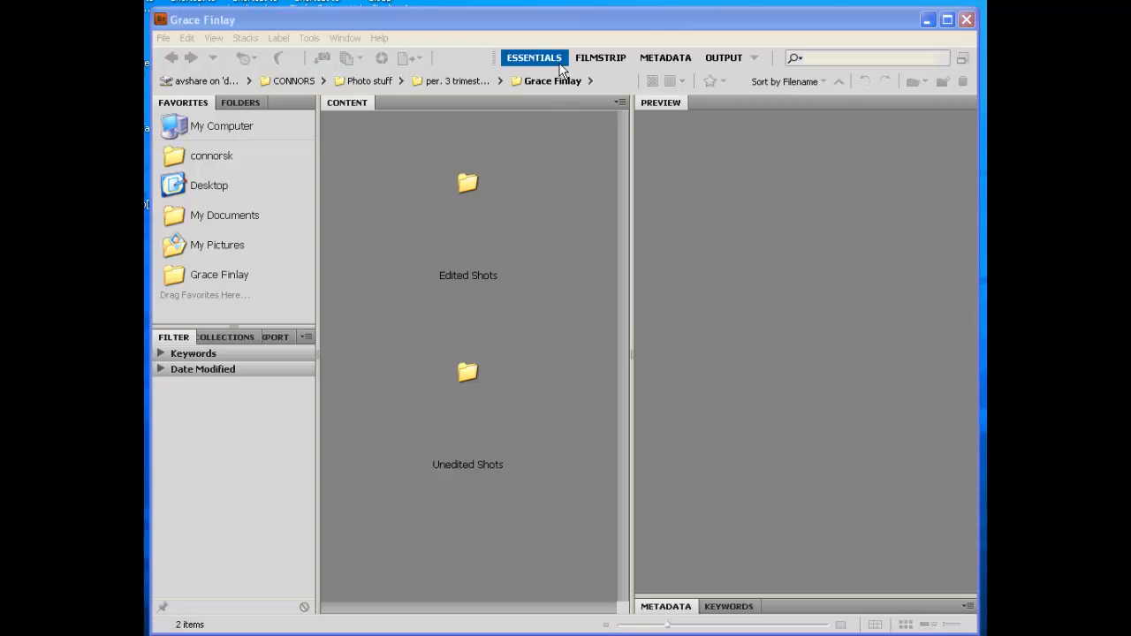
# - Look at the Filmstrip, Metadata and Output workspaces, and return to the Essentials workspace
pyautogui.click(602, 58)
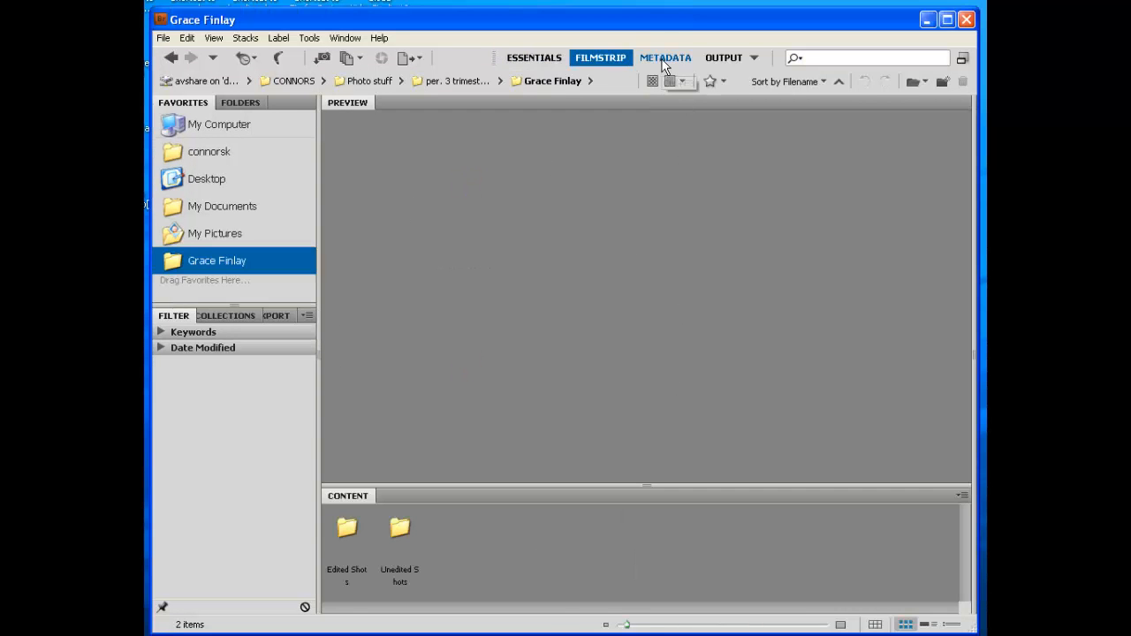
pyautogui.click(663, 62)
pyautogui.click(732, 64)
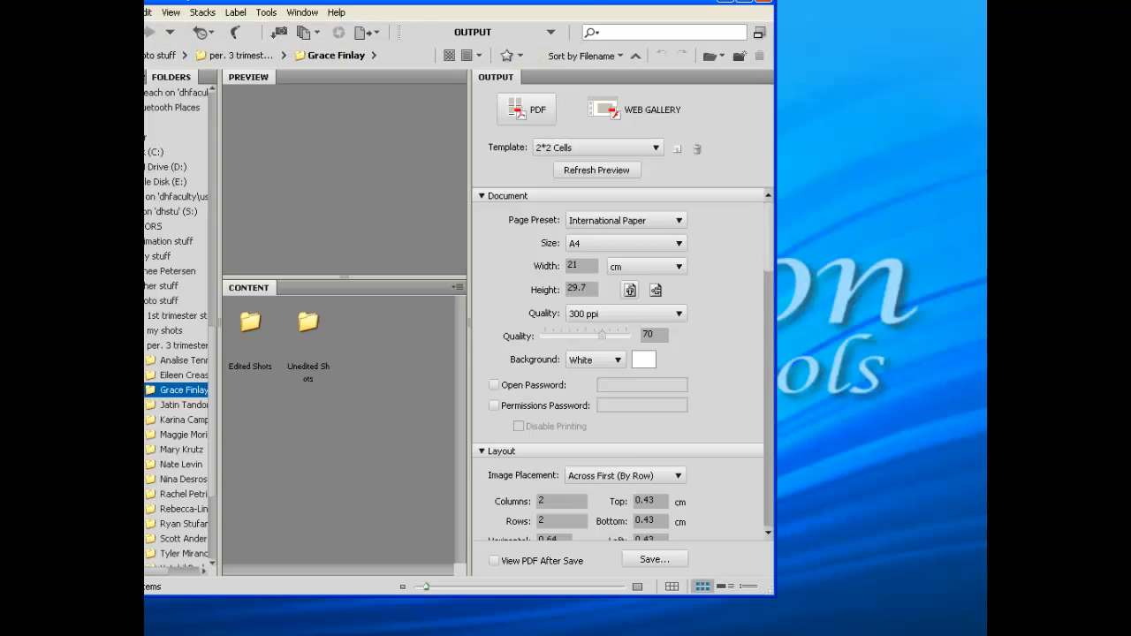
pyautogui.moveTo(616, 2); pyautogui.dragTo(651, 9)
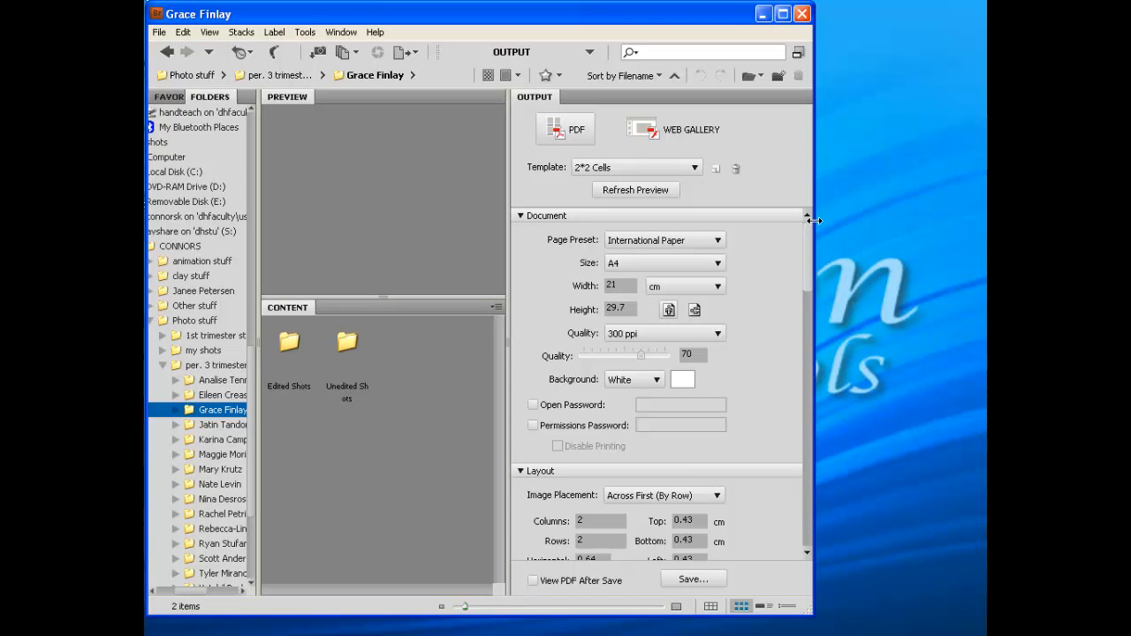
pyautogui.moveTo(814, 220); pyautogui.dragTo(986, 223)
pyautogui.click(543, 52)
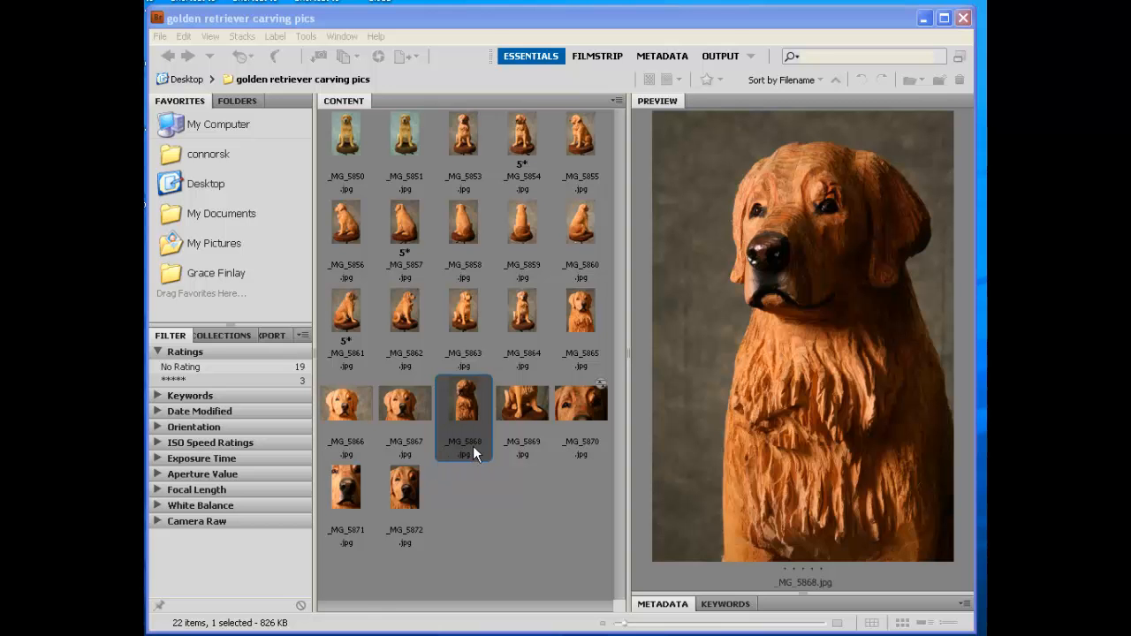
# - Open _MG_5870.jpg from the carving photos in Camera Raw to view its adjustments, and finish with Done
pyautogui.moveTo(624, 624); pyautogui.dragTo(630, 624)
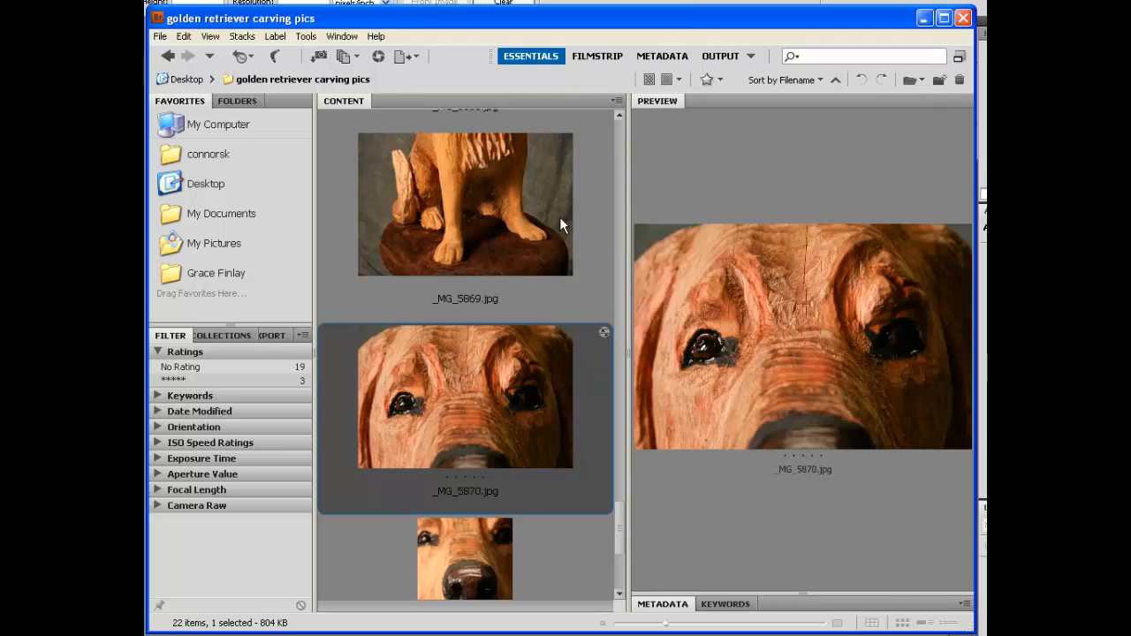
pyautogui.click(559, 216)
pyautogui.click(569, 349)
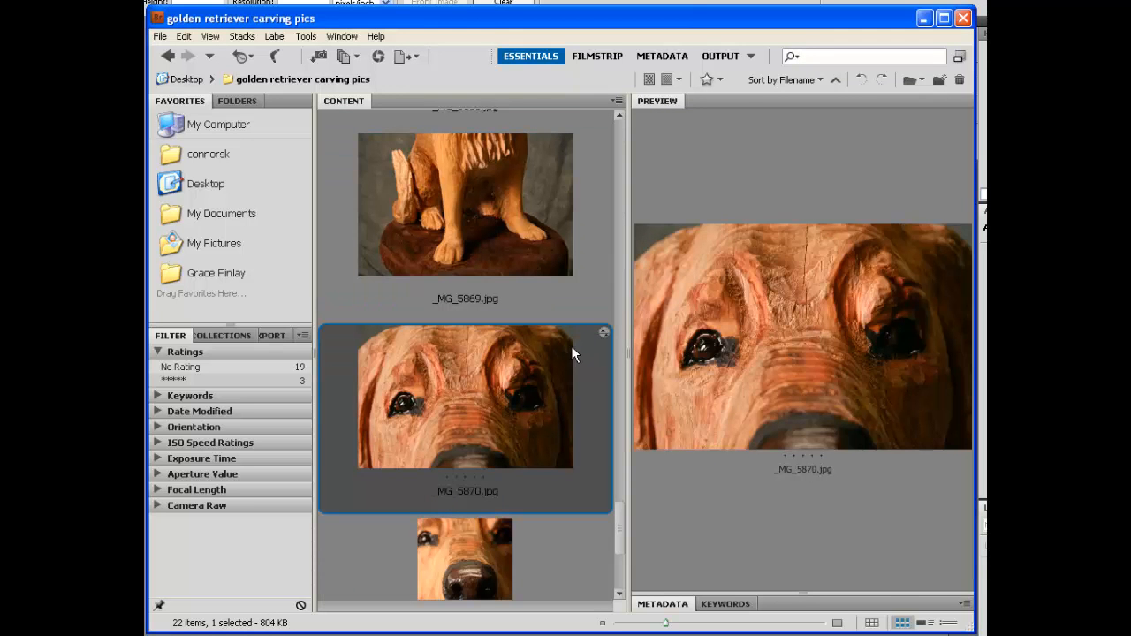
pyautogui.rightClick(470, 396)
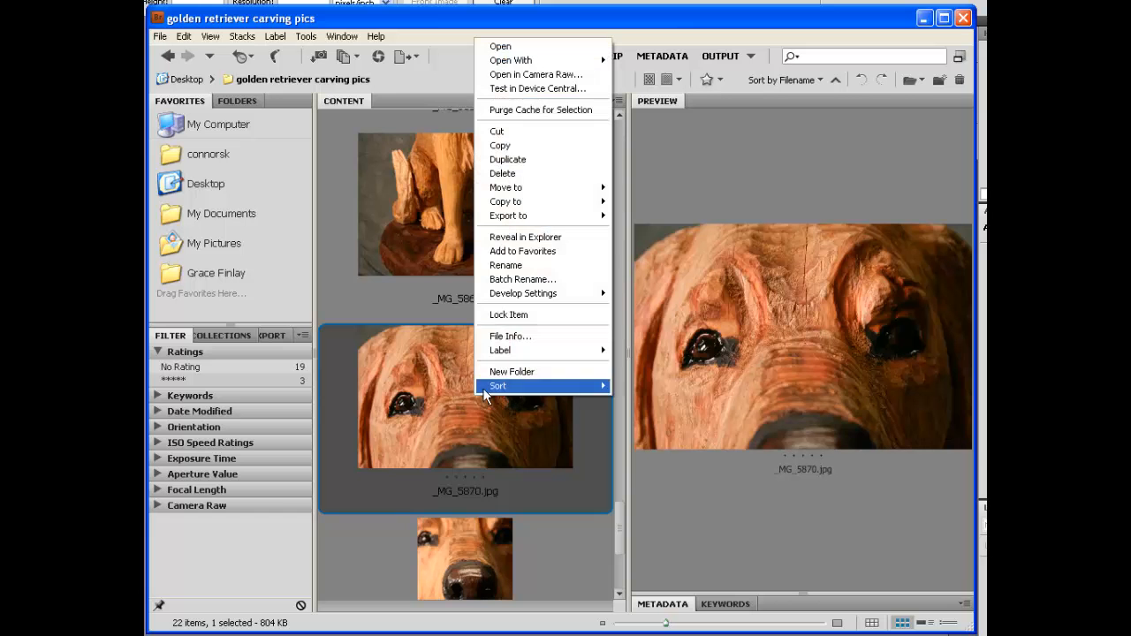
pyautogui.click(513, 78)
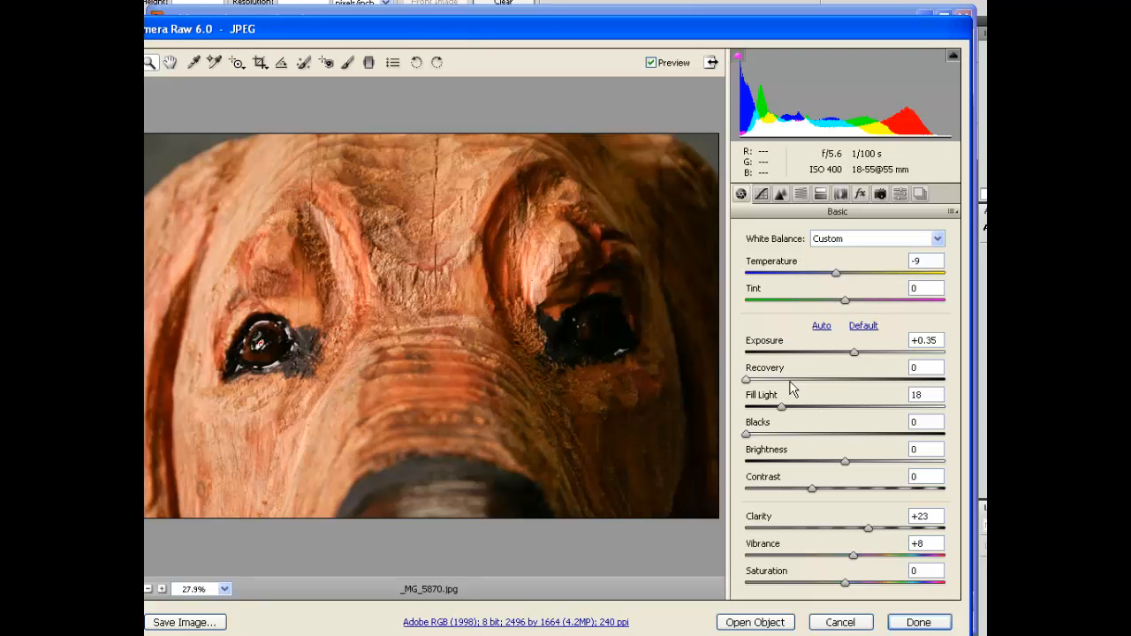
pyautogui.click(918, 622)
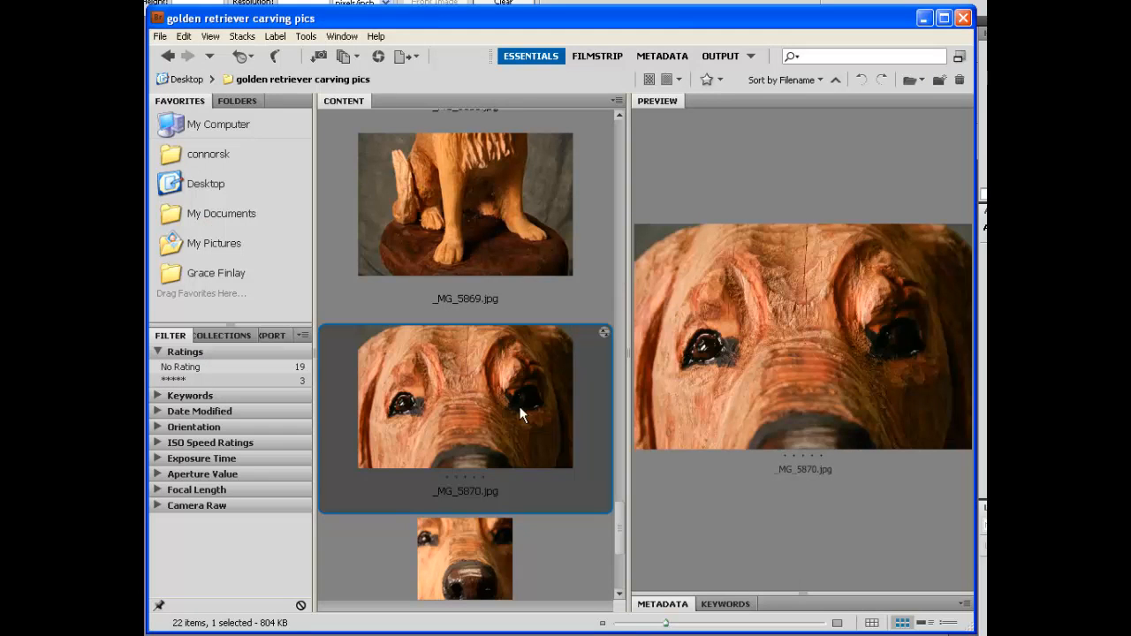